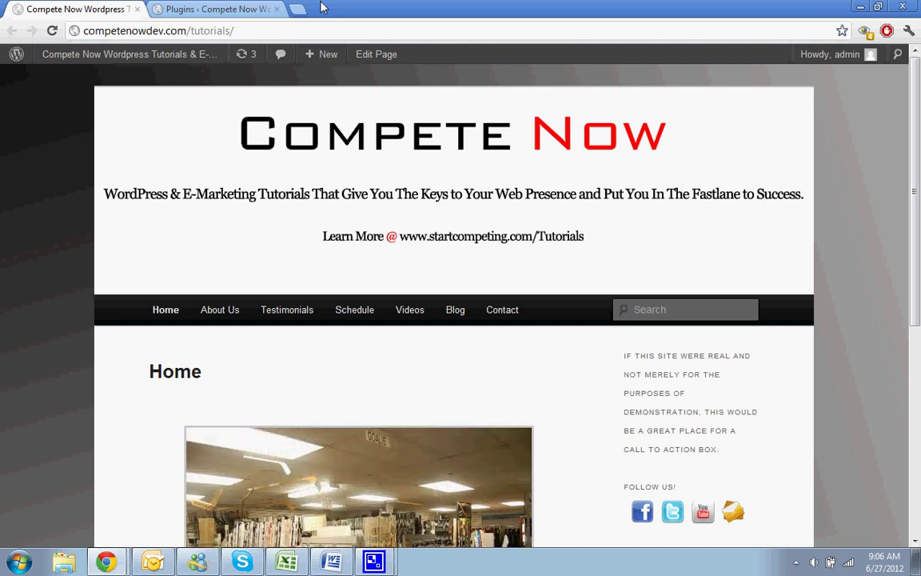
Search the WordPress plugin directory for wp-cycle from the site's dashboard.
mouse_move(197, 62)
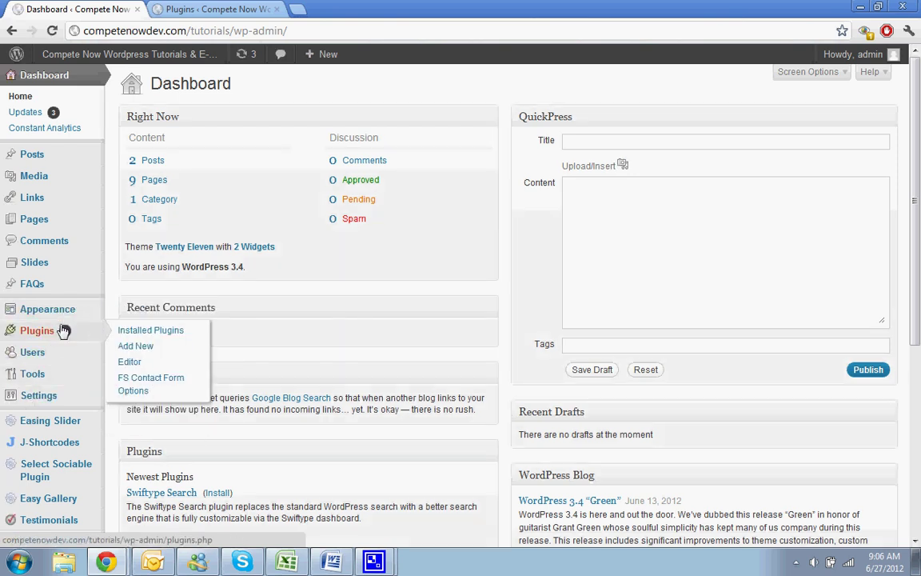
left_click(126, 347)
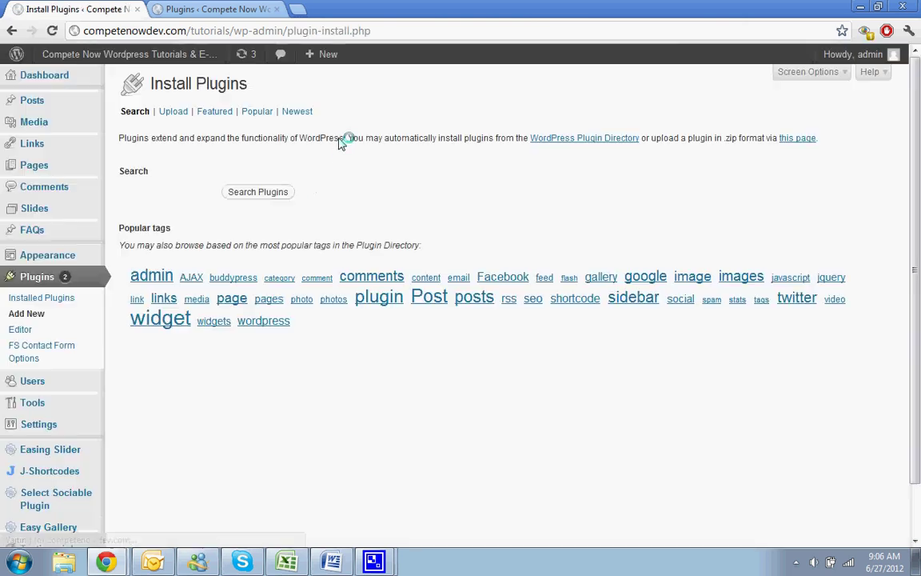
left_click(181, 190)
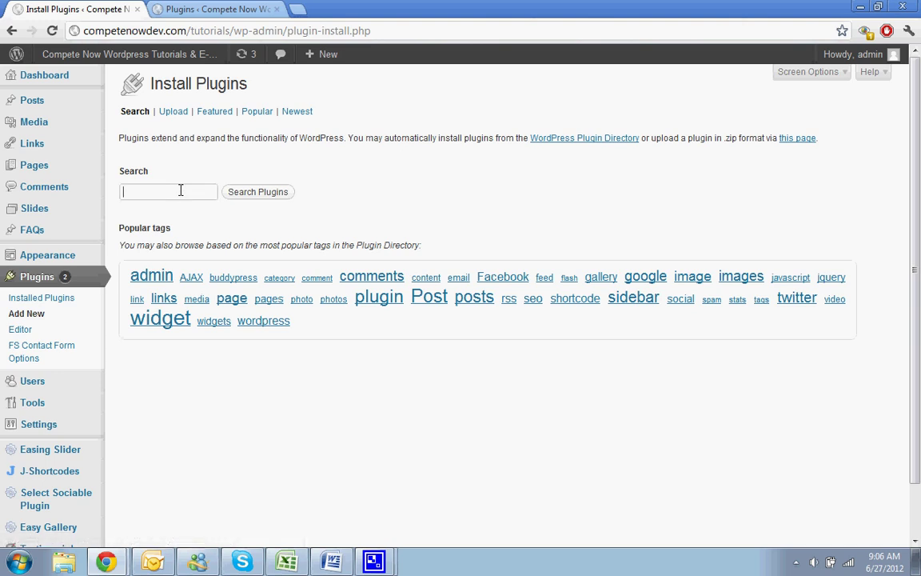
type("wp")
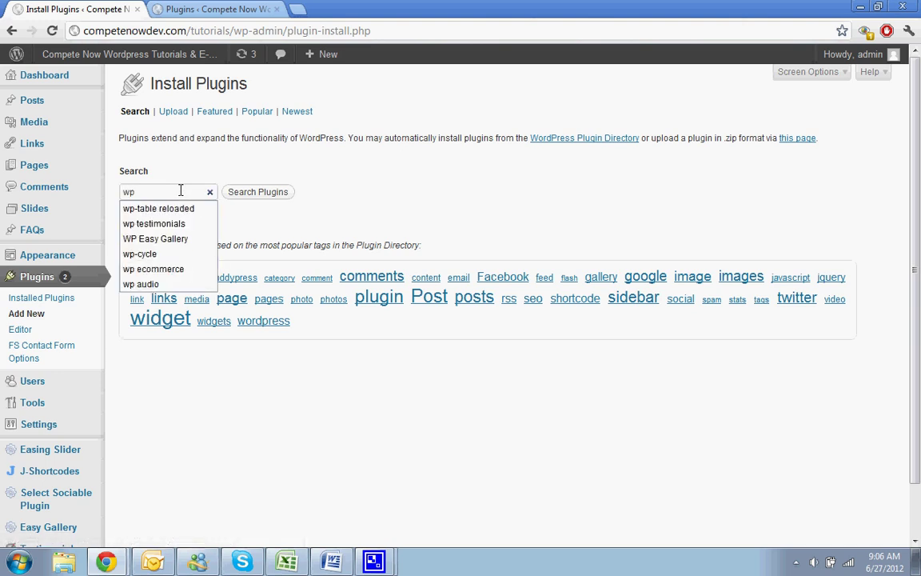
key("BackSpace")
key("BackSpace")
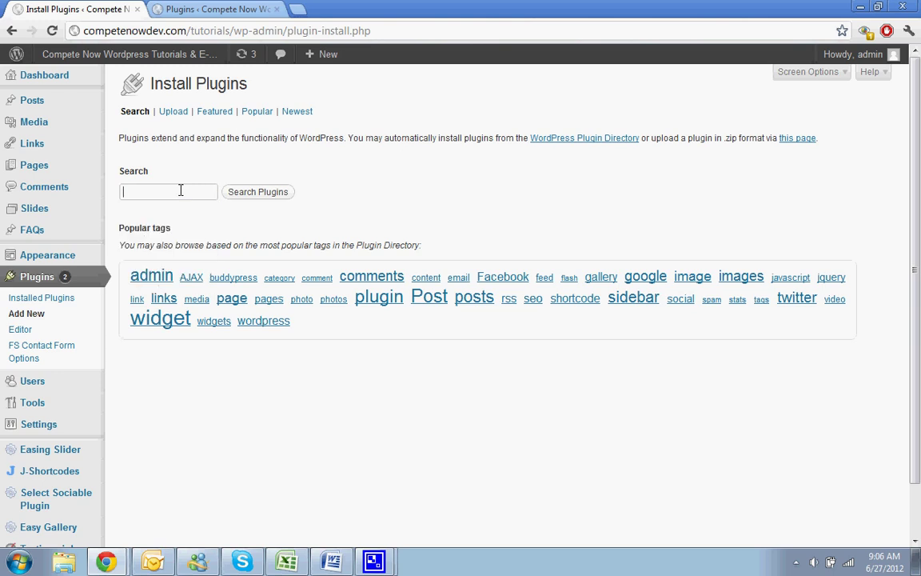
type("wp-c")
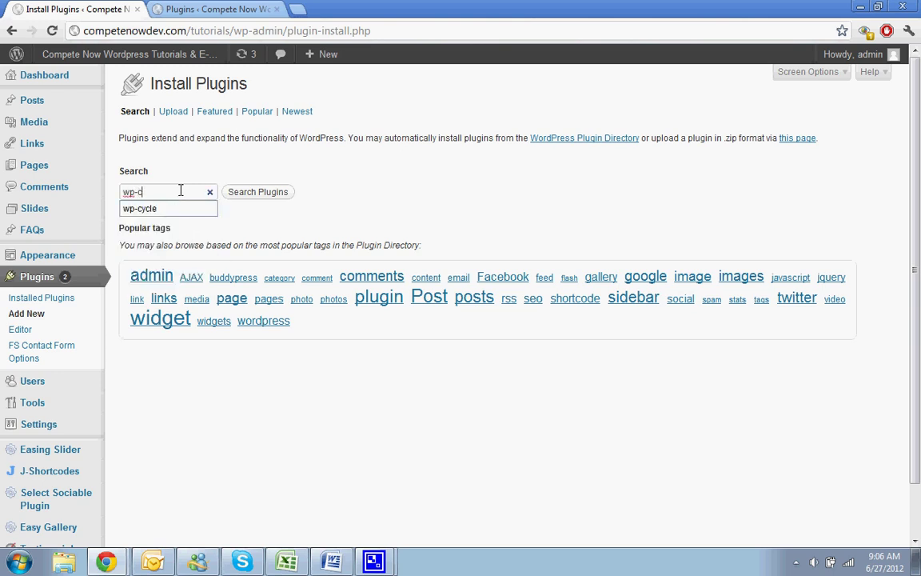
type("ucl")
key("BackSpace")
key("BackSpace")
key("Return")
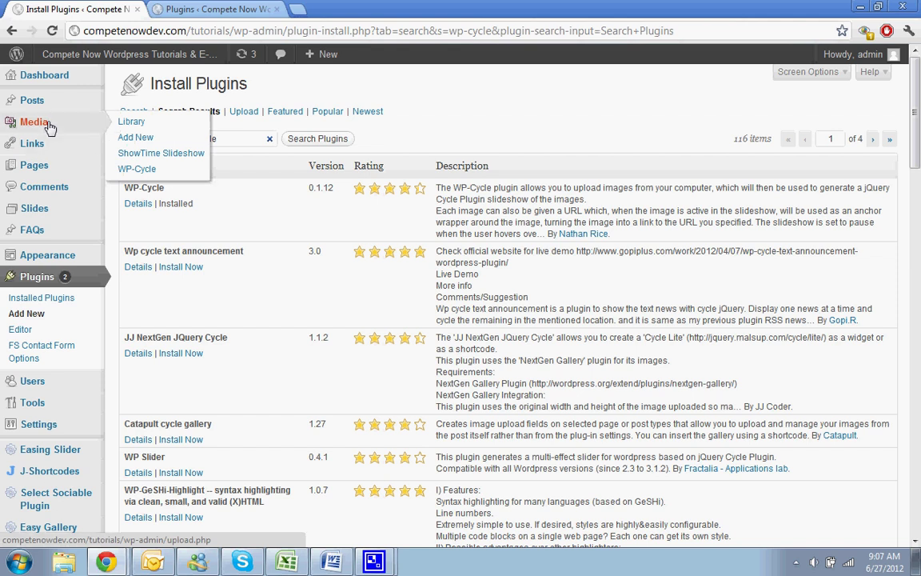
Open the WP-Cycle image settings page and look at the file chooser for a new image, closing it without a selection.
mouse_move(77, 126)
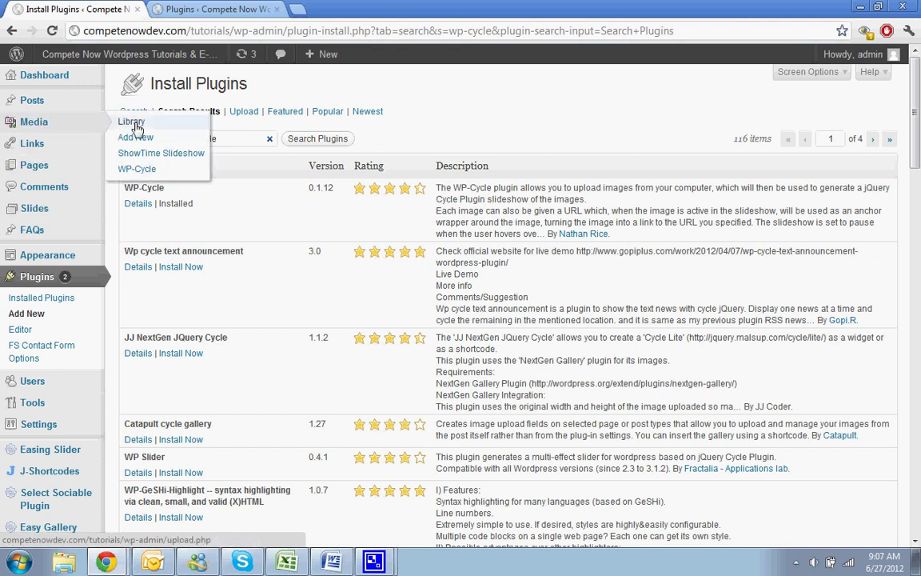
left_click(125, 171)
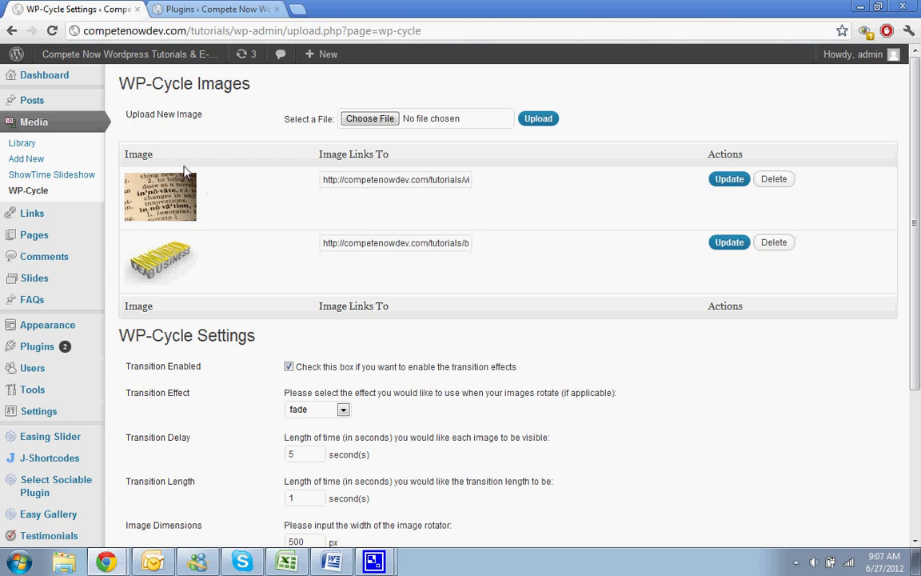
left_click(353, 120)
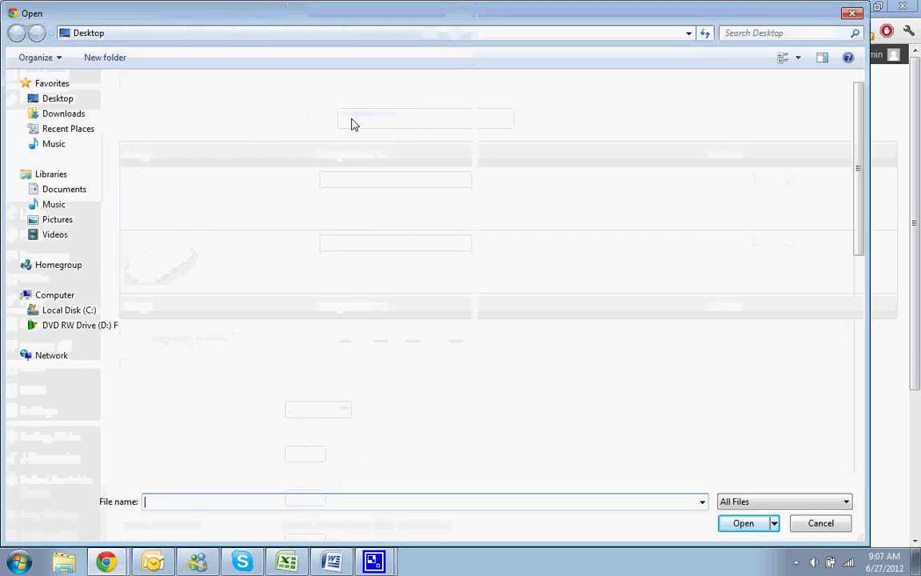
left_click(850, 14)
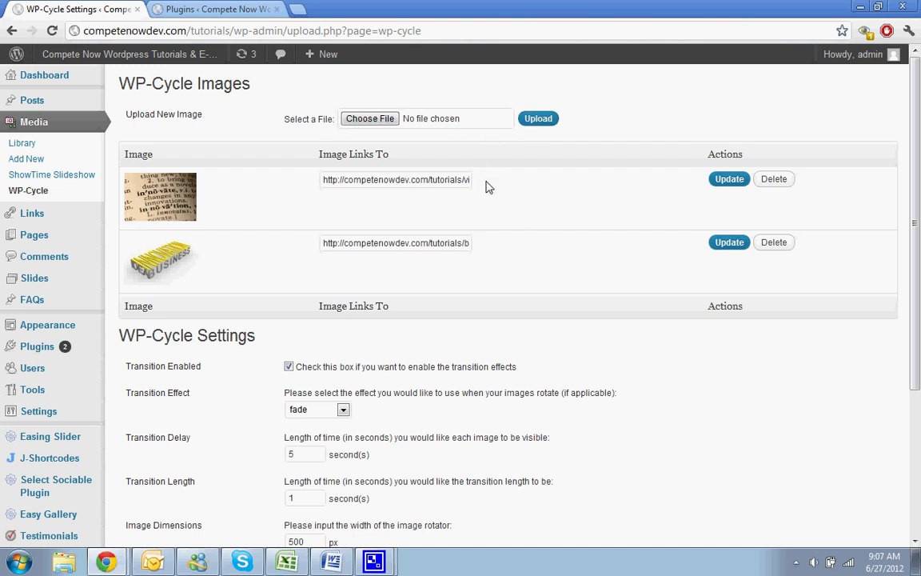
Review WP-Cycle's transition effect options, keeping fade, and look at the transition delay and length settings.
scroll(489, 187, "down", 1)
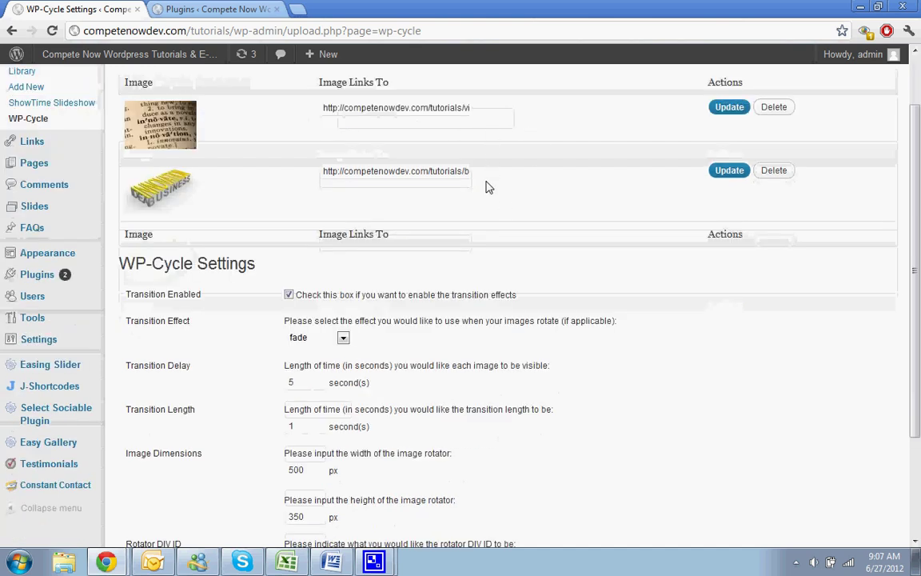
left_click(334, 341)
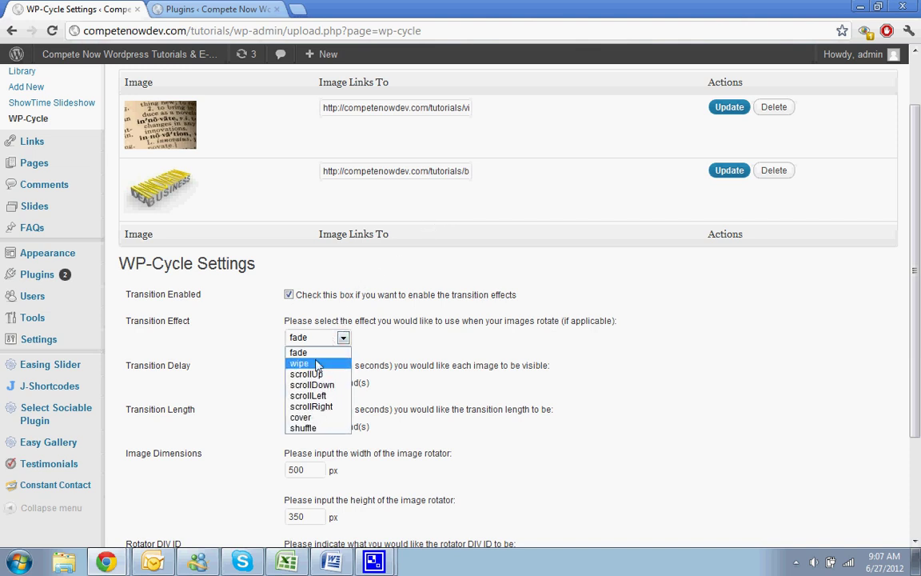
left_click(308, 357)
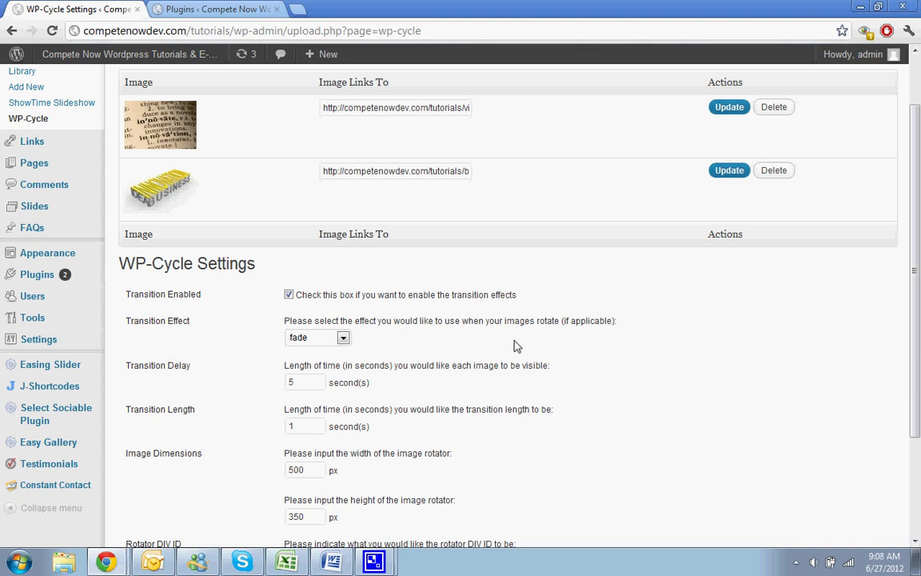
scroll(513, 346, "down", 2)
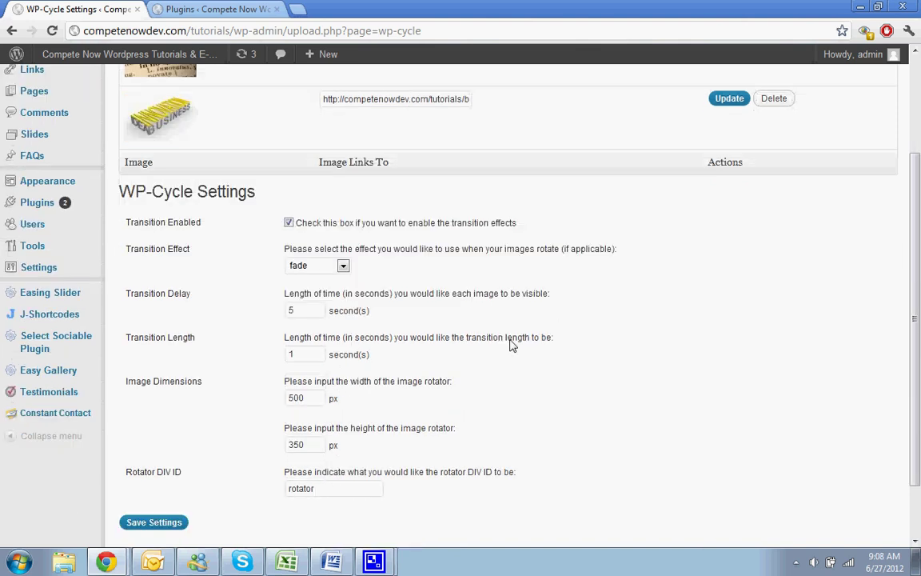
left_click(319, 311)
left_click(309, 355)
scroll(544, 370, "down", 1)
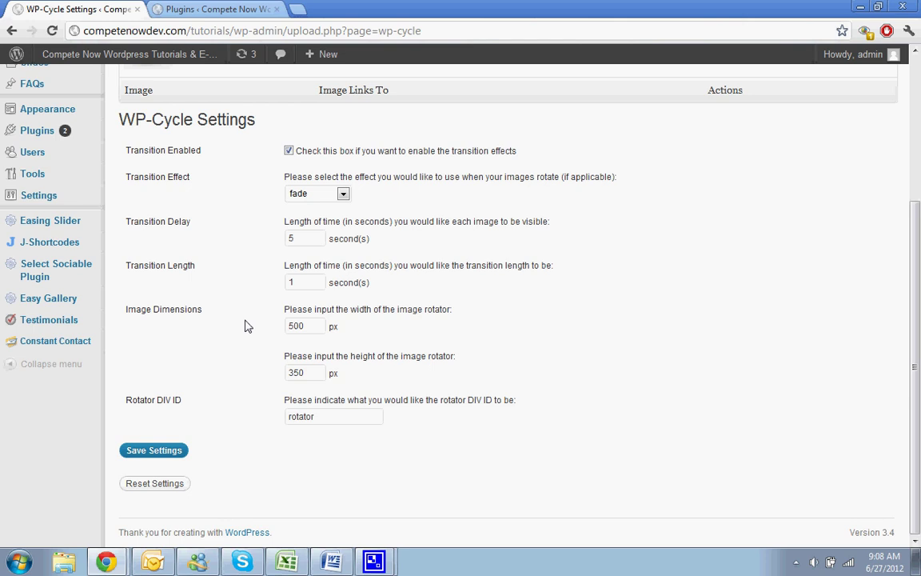
View the live site's home page in the second browser tab to judge the rotator size, and return to the WP-Cycle settings.
left_click(306, 326)
left_click(228, 9)
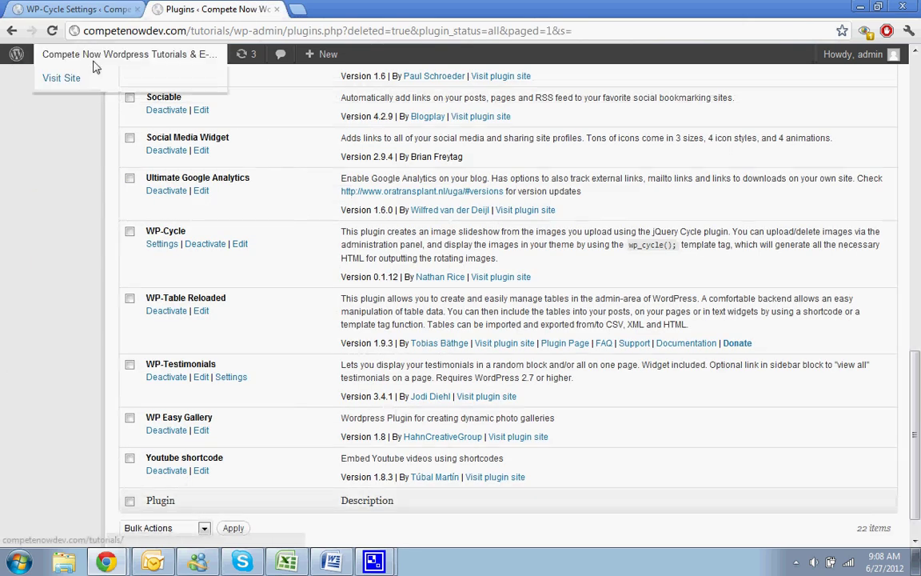
left_click(96, 54)
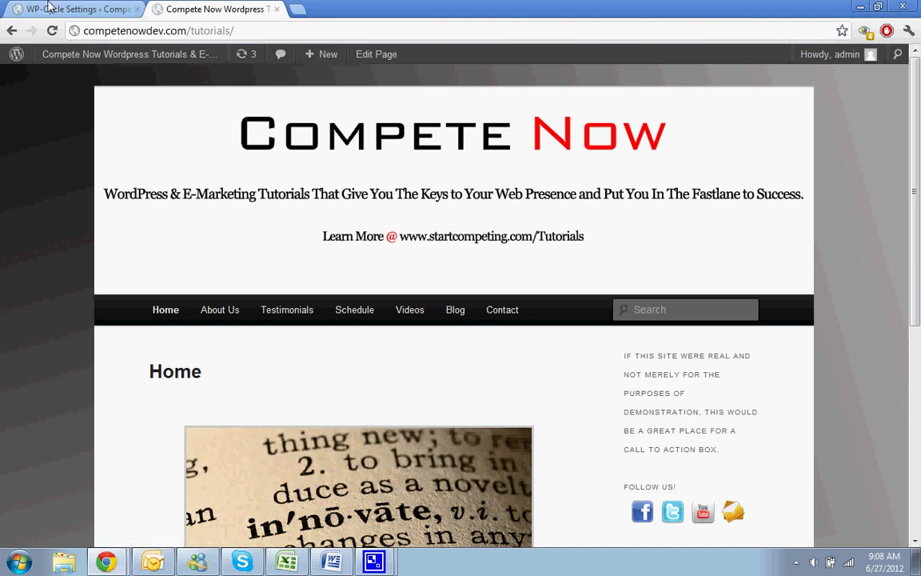
left_click(86, 8)
left_click(223, 8)
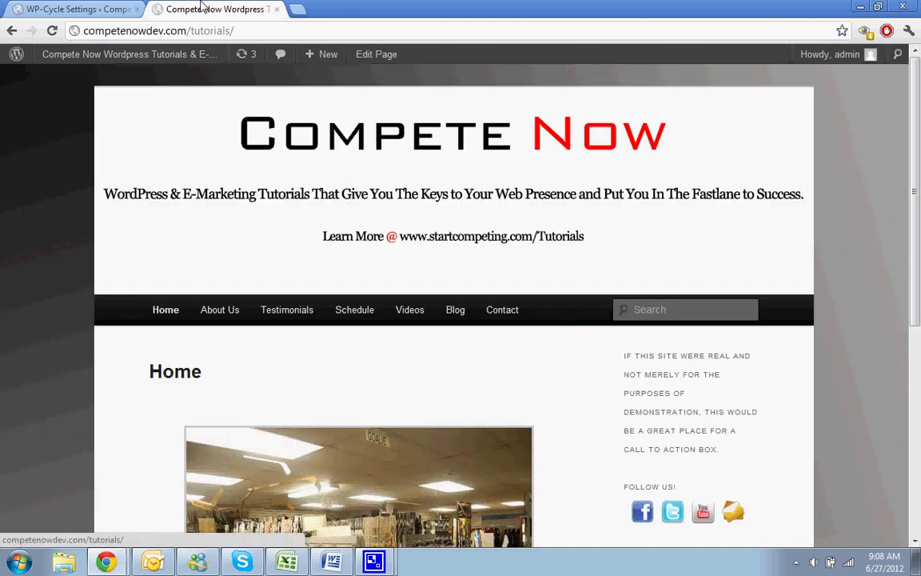
left_click(65, 7)
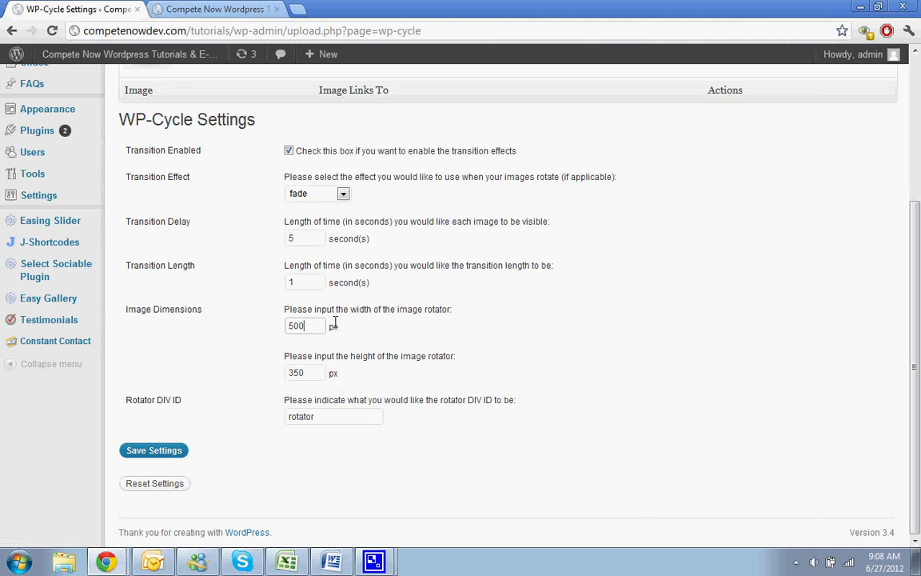
Set the image rotator width to 200 px, reduce its height, and save the WP-Cycle settings.
key("BackSpace")
key("BackSpace")
key("BackSpace")
type("200")
key("Tab")
type("15")
left_click(164, 452)
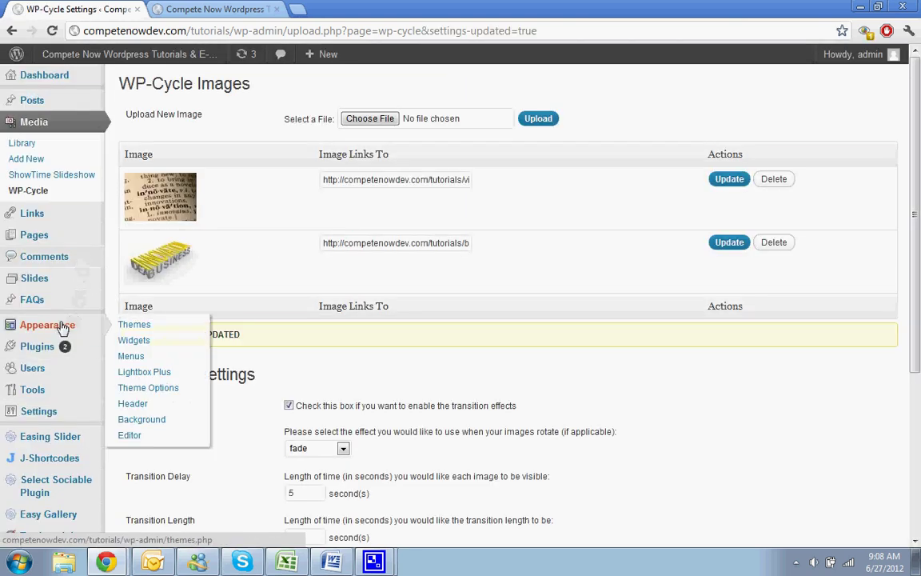
Add a new Text widget at the top of the Main Sidebar.
left_click(136, 341)
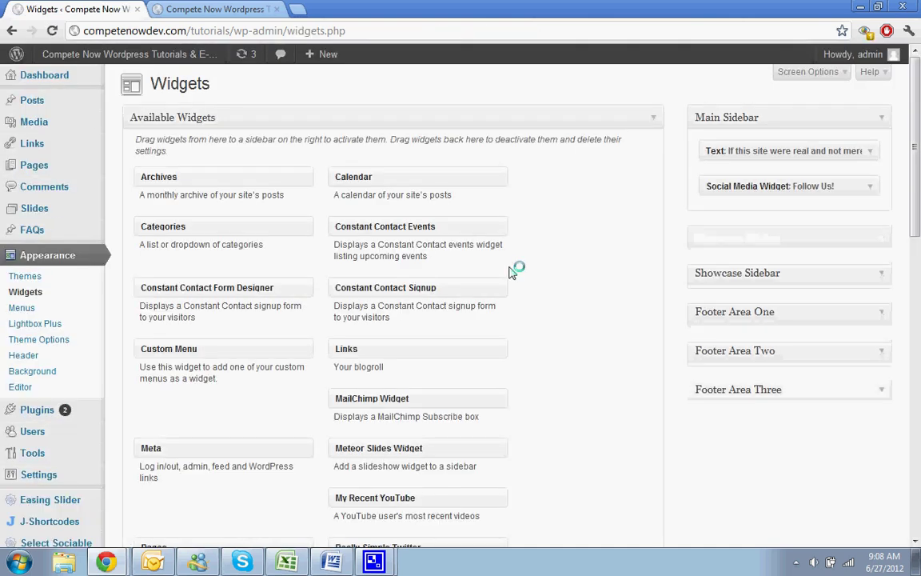
scroll(457, 335, "down", 2)
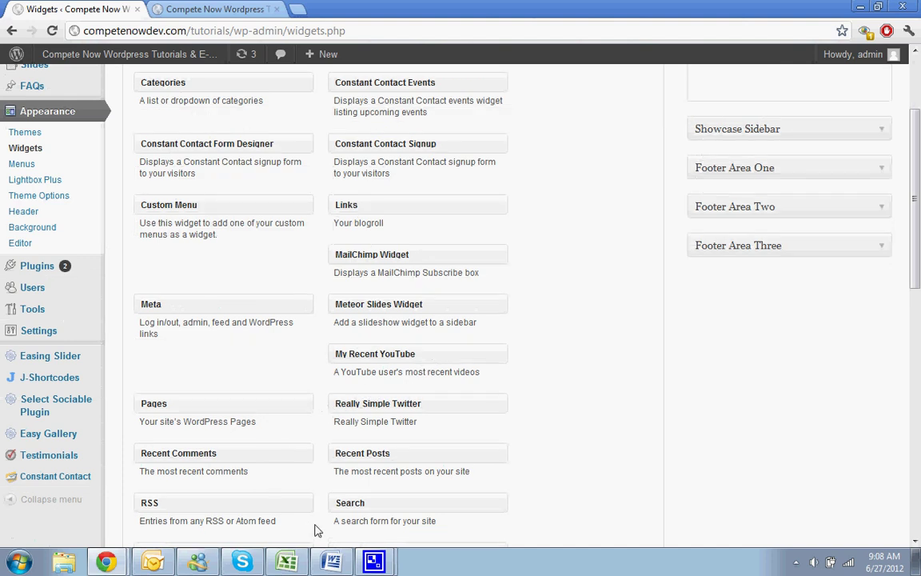
scroll(320, 531, "down", 2)
left_click_drag(184, 510, 757, 152)
left_click(743, 151)
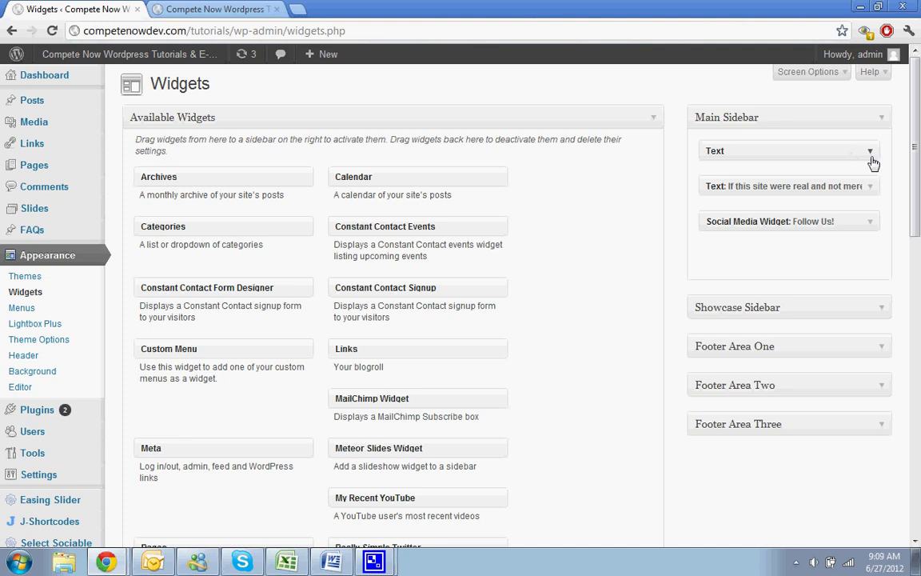
Title the new Text widget "Our Partners", enter the shortcode [wp_cycle] as its content, and save it.
left_click(871, 157)
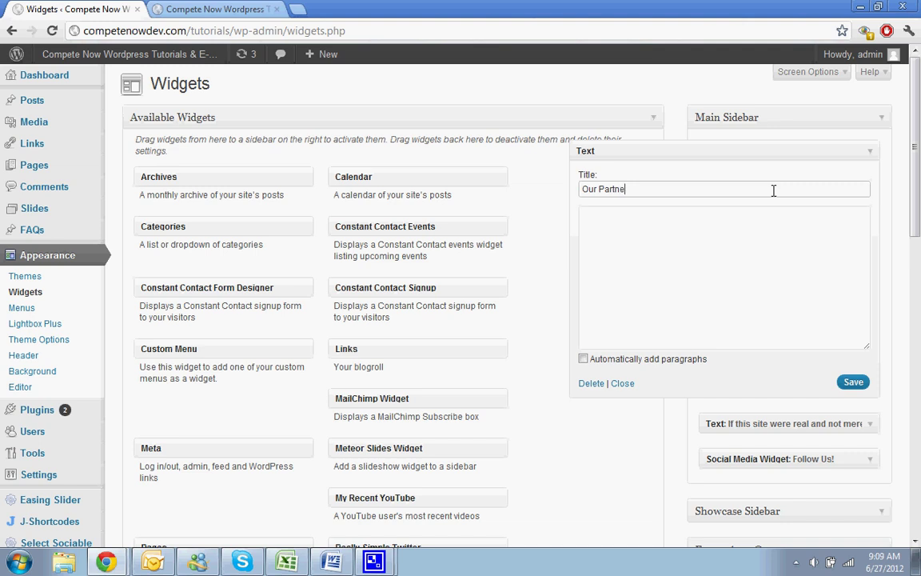
left_click(752, 215)
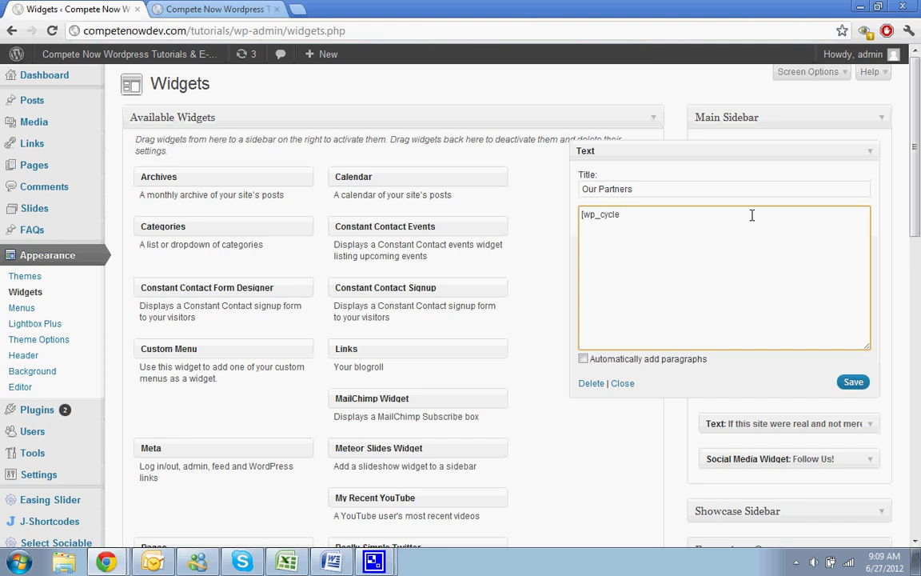
left_click(853, 382)
Reload the live home page to check the Our Partners rotator in the sidebar, and return to the widgets.
left_click(216, 9)
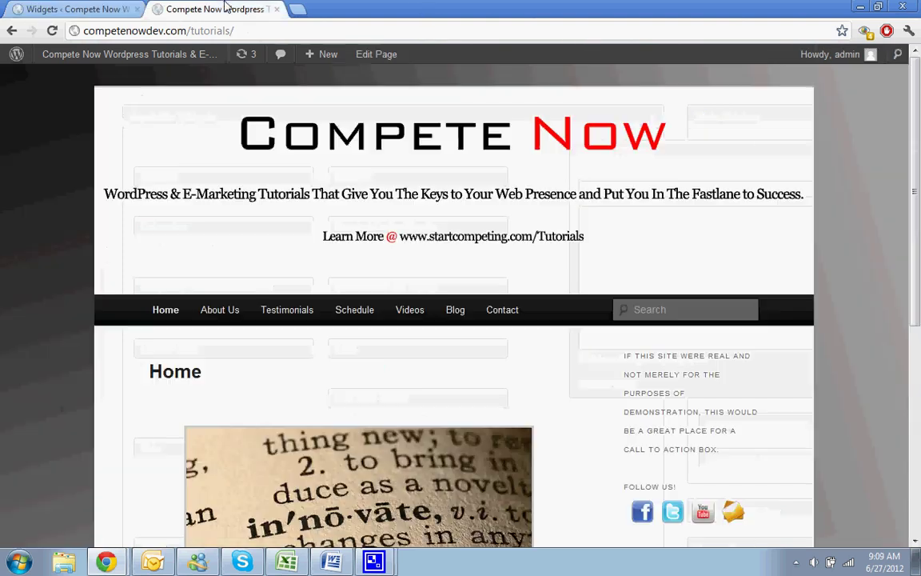
left_click(51, 31)
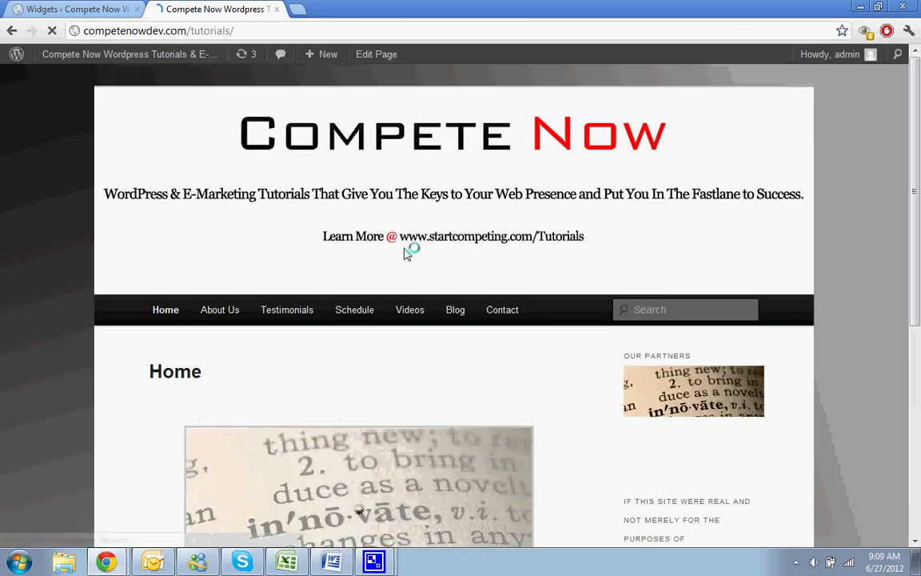
left_click(124, 10)
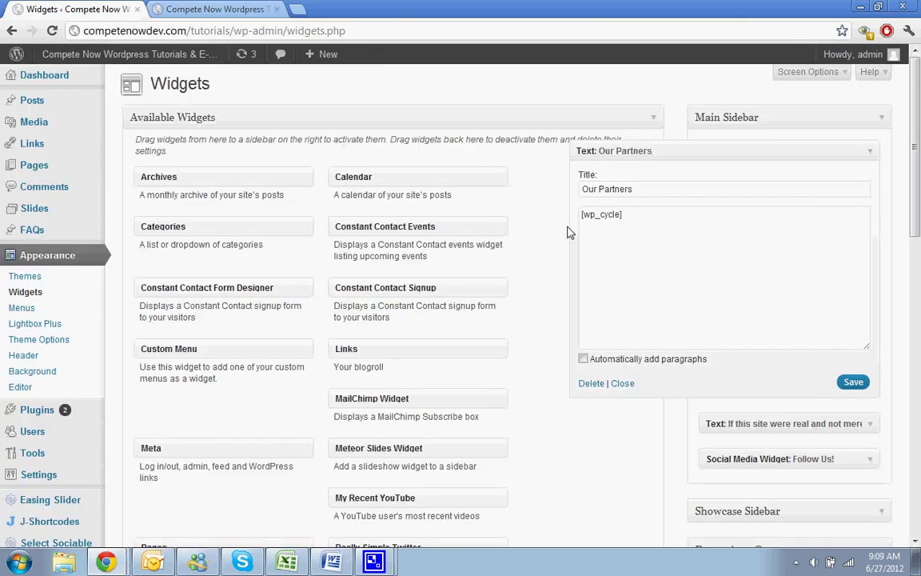
Copy the address of the startcompeting.com home page, close that page, and return to the WordPress admin.
left_click(646, 216)
left_click(232, 8)
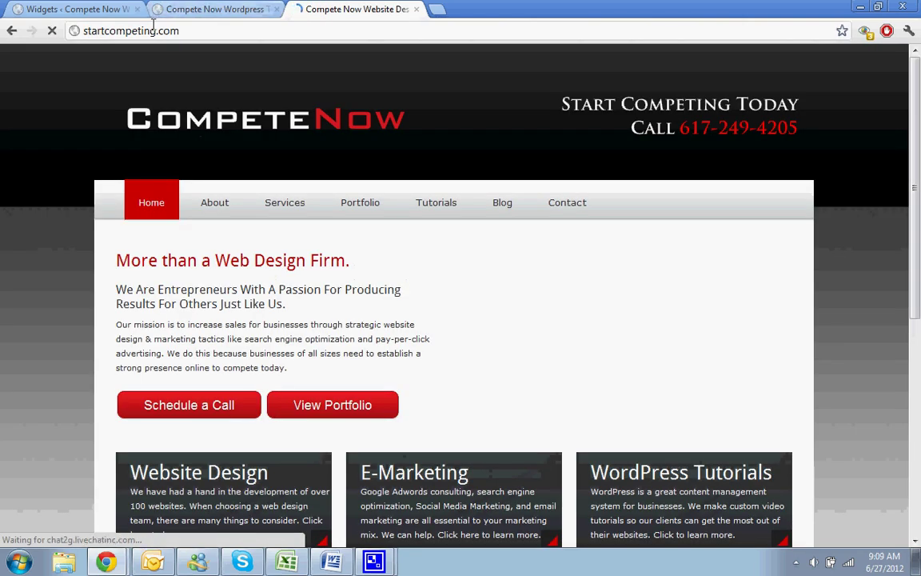
left_click(155, 32)
key("ctrl+c")
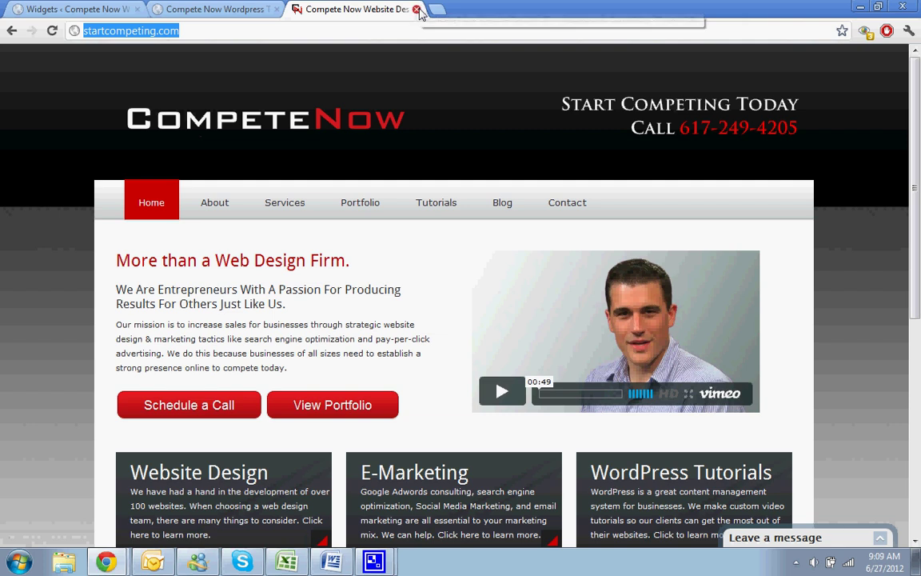
left_click(417, 10)
left_click(114, 7)
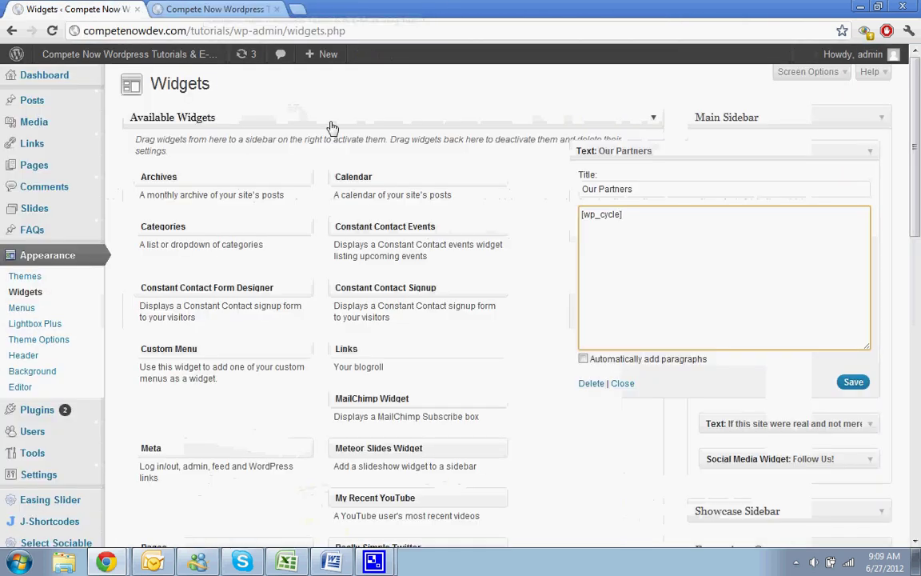
mouse_move(56, 120)
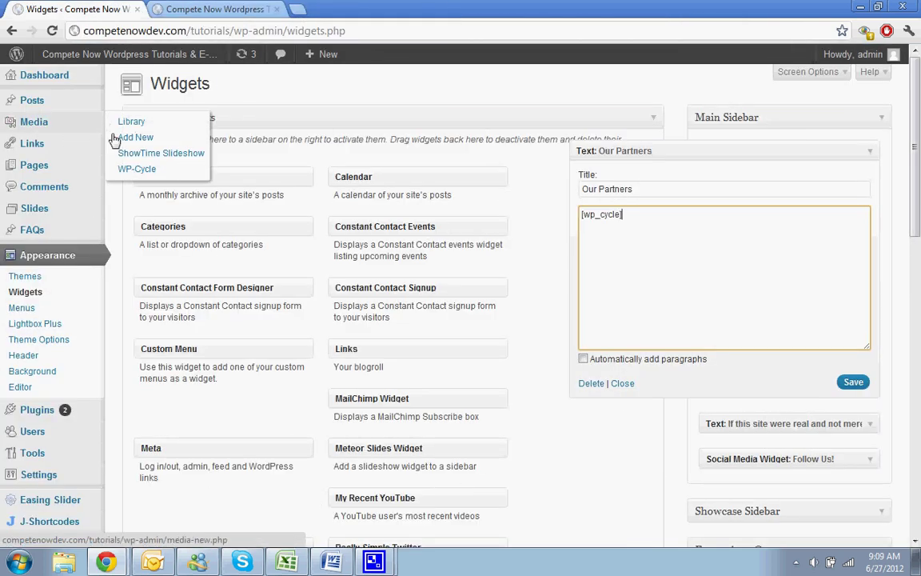
left_click(141, 168)
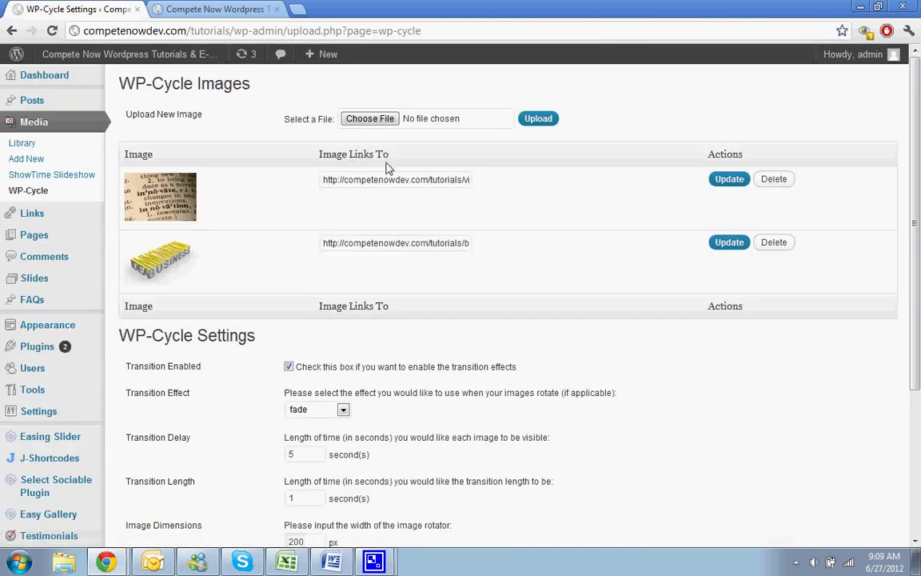
triple_click(357, 179)
key("ctrl+v")
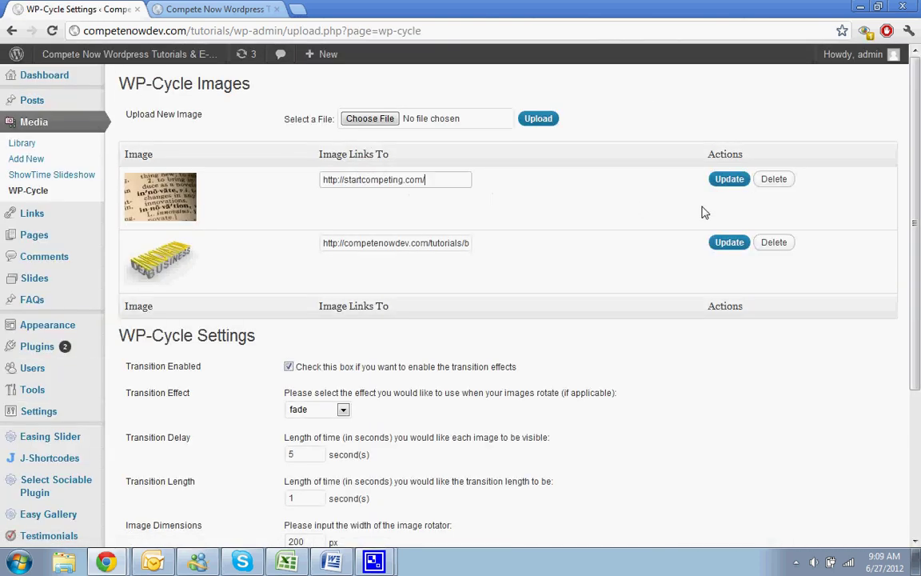
left_click(732, 186)
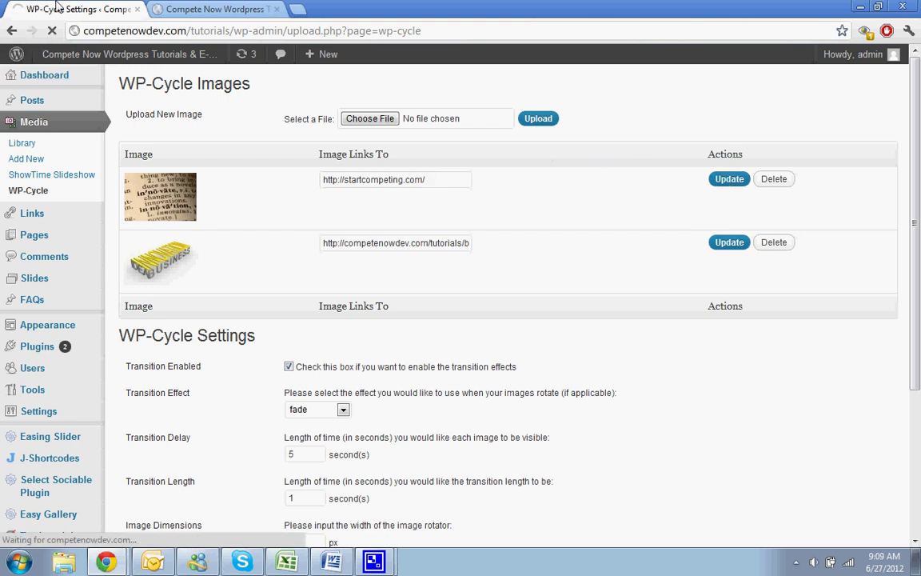
Reload the live home page and examine the rotating partner images in the sidebar.
left_click(176, 9)
key("F5")
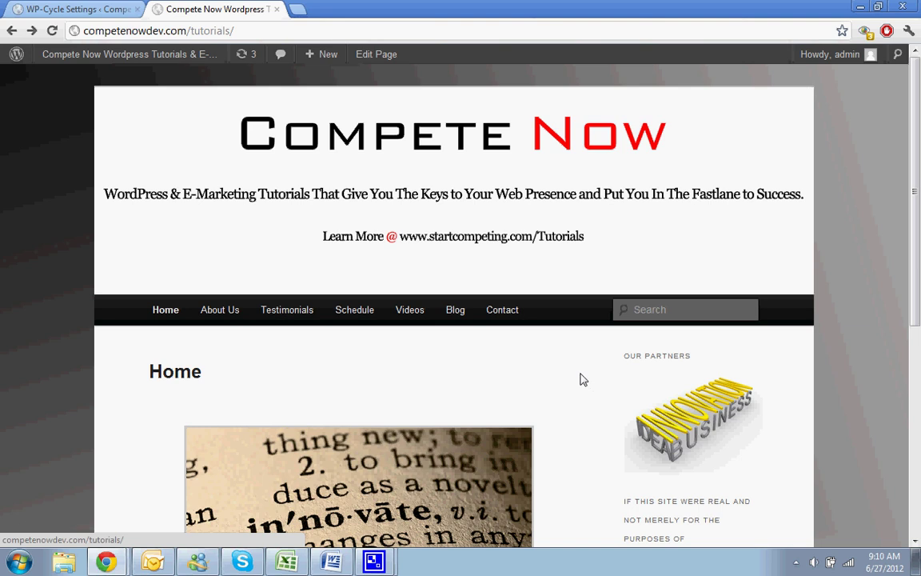
scroll(583, 380, "down", 1)
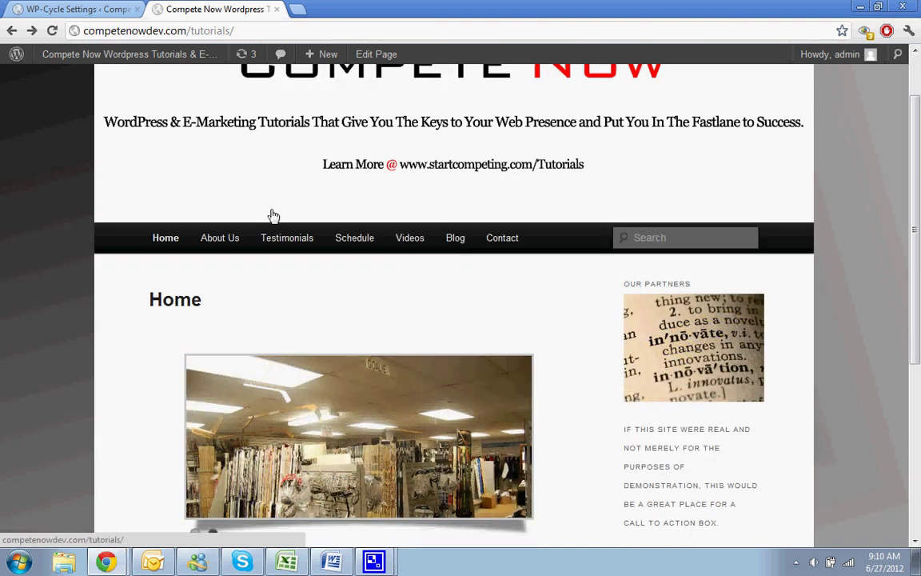
scroll(325, 331, "down", 1)
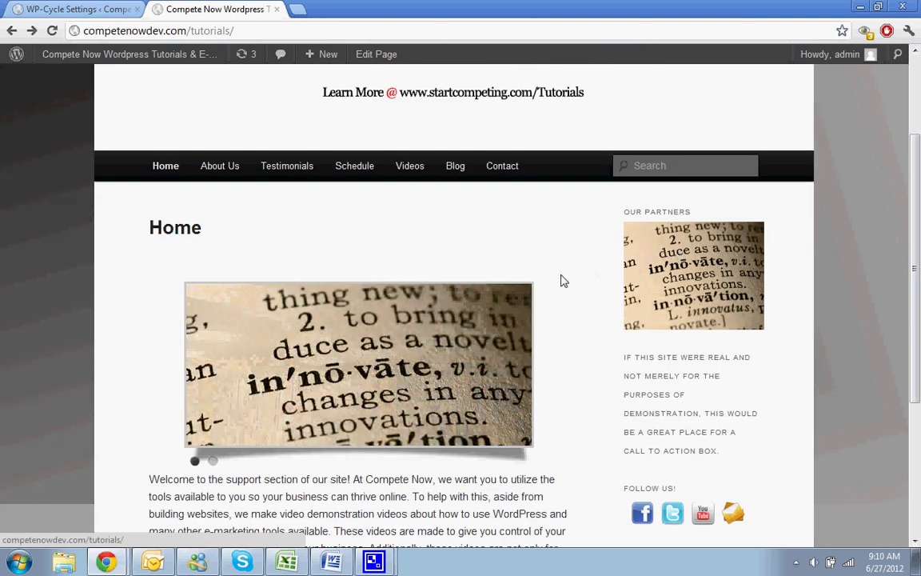
scroll(515, 220, "up", 2)
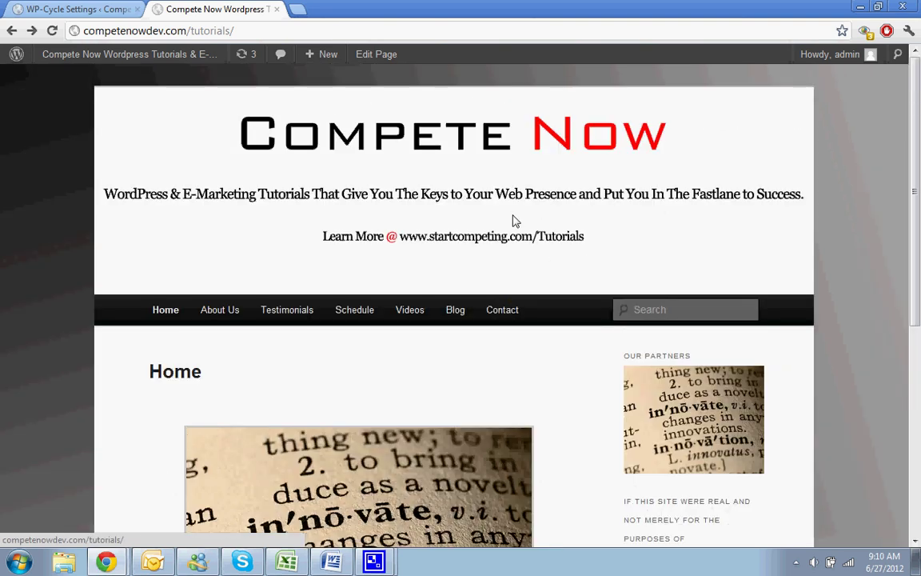